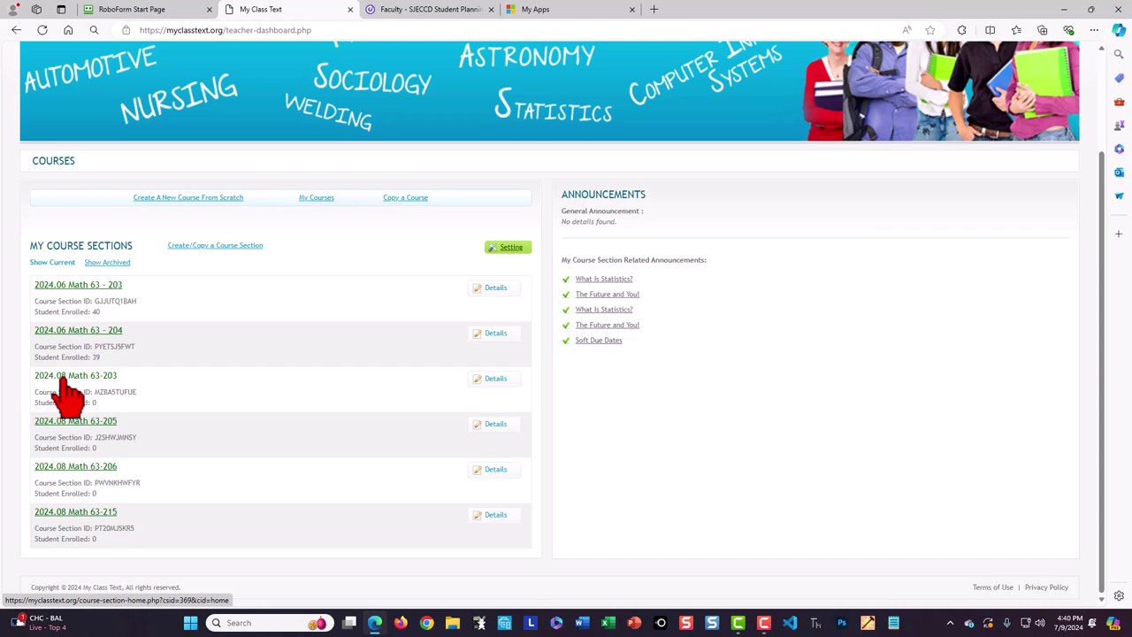
Choose to copy a course section, with 2024.08 Math 63-203 as the source
click(216, 247)
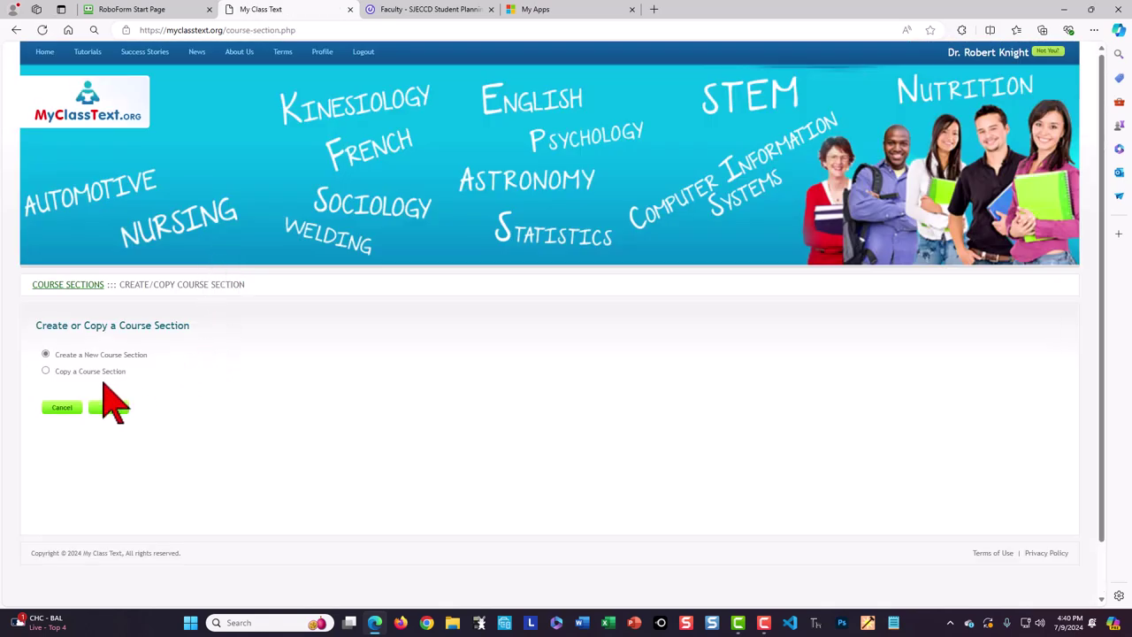
click(45, 370)
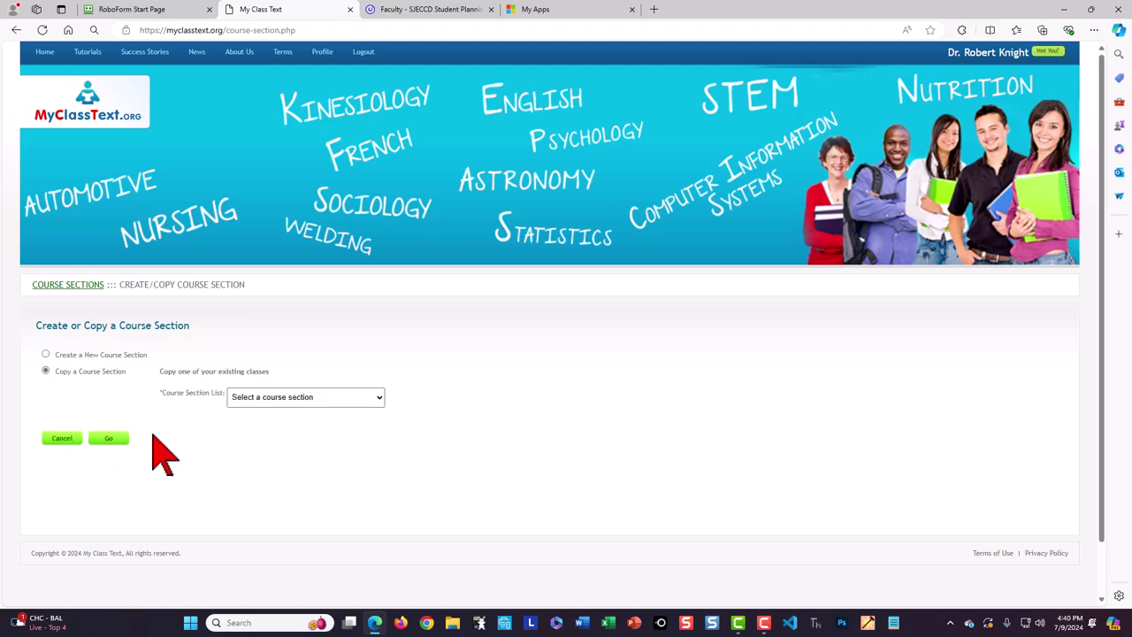
click(380, 399)
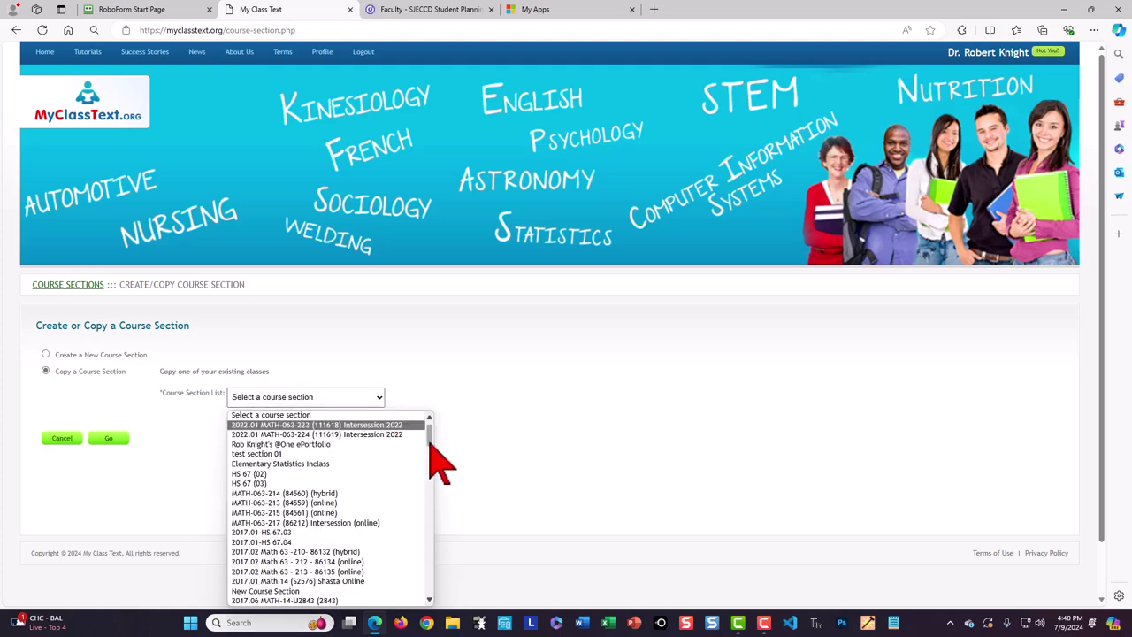
drag(429, 438, 433, 578)
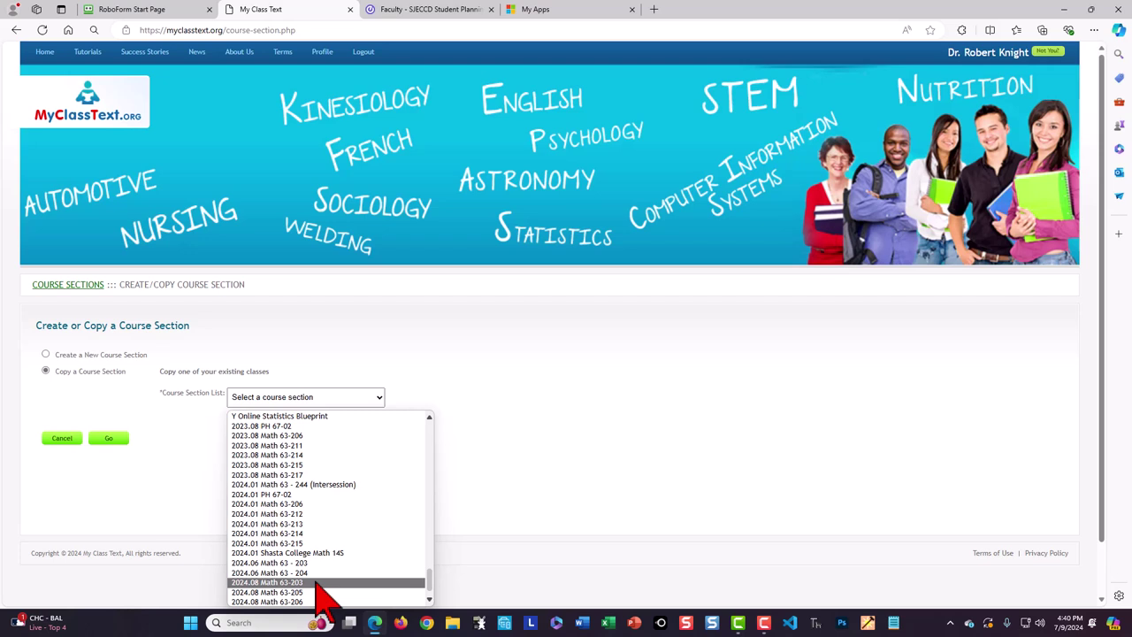
click(315, 583)
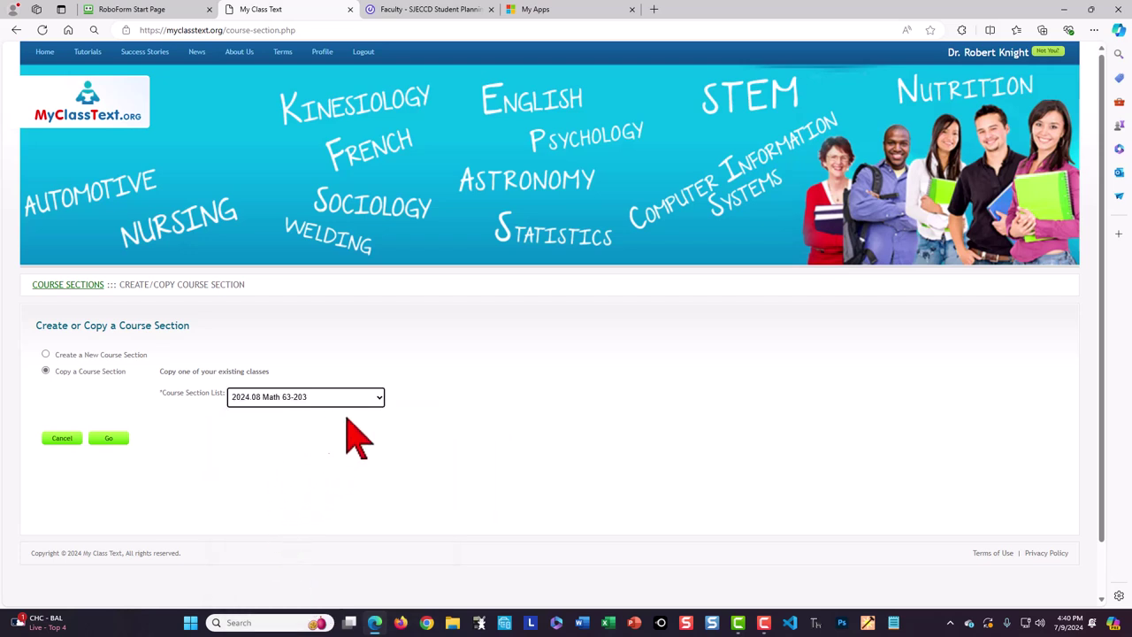
On the copy form, set the course dates from 2024-08-23 to 2024-12-16
click(106, 440)
text(2024.08 Math 63-216)
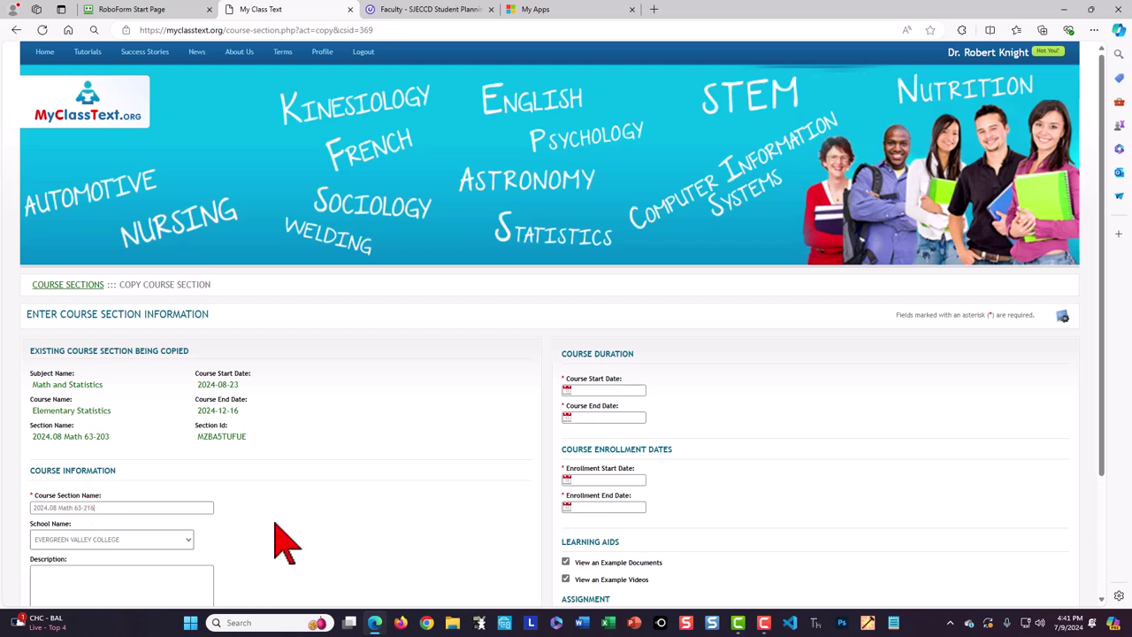
click(624, 391)
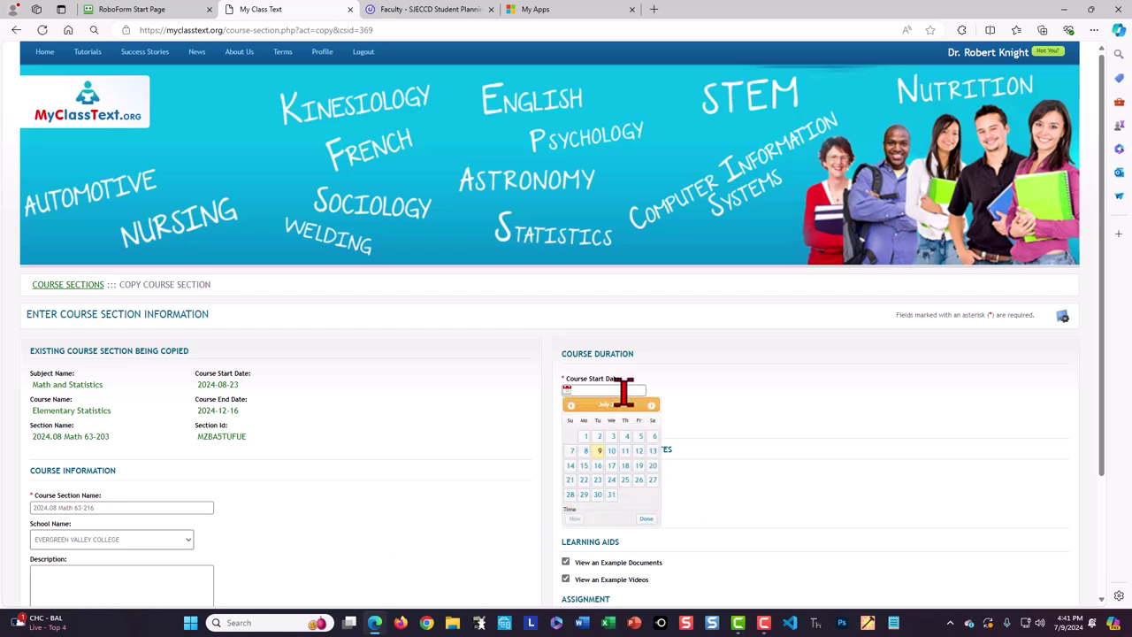
click(652, 406)
text(2024-08-23)
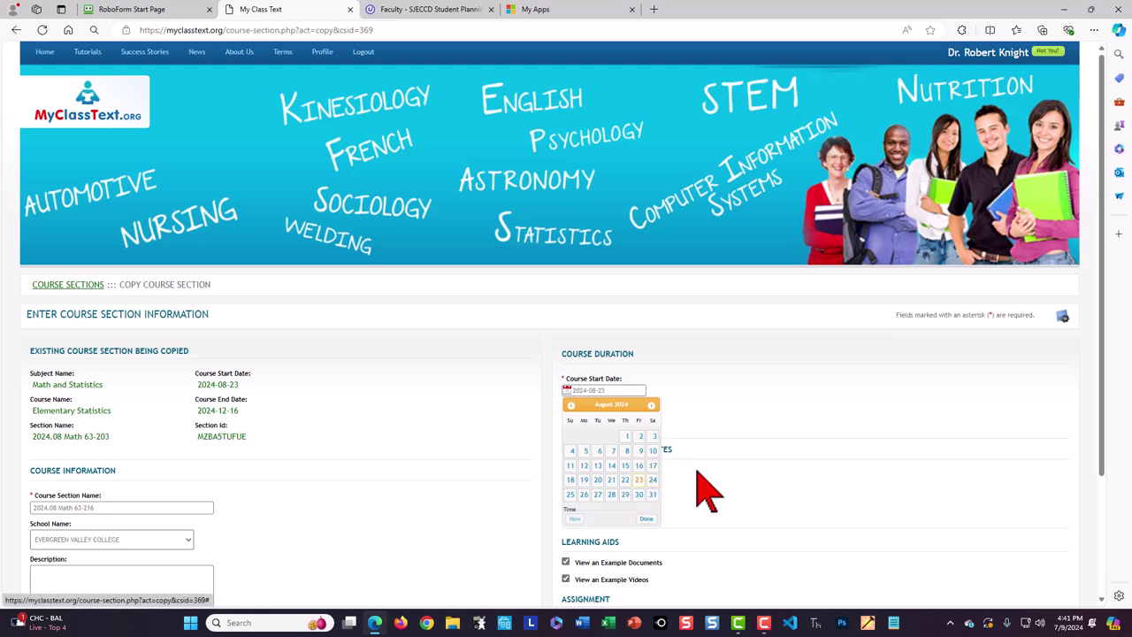
click(648, 519)
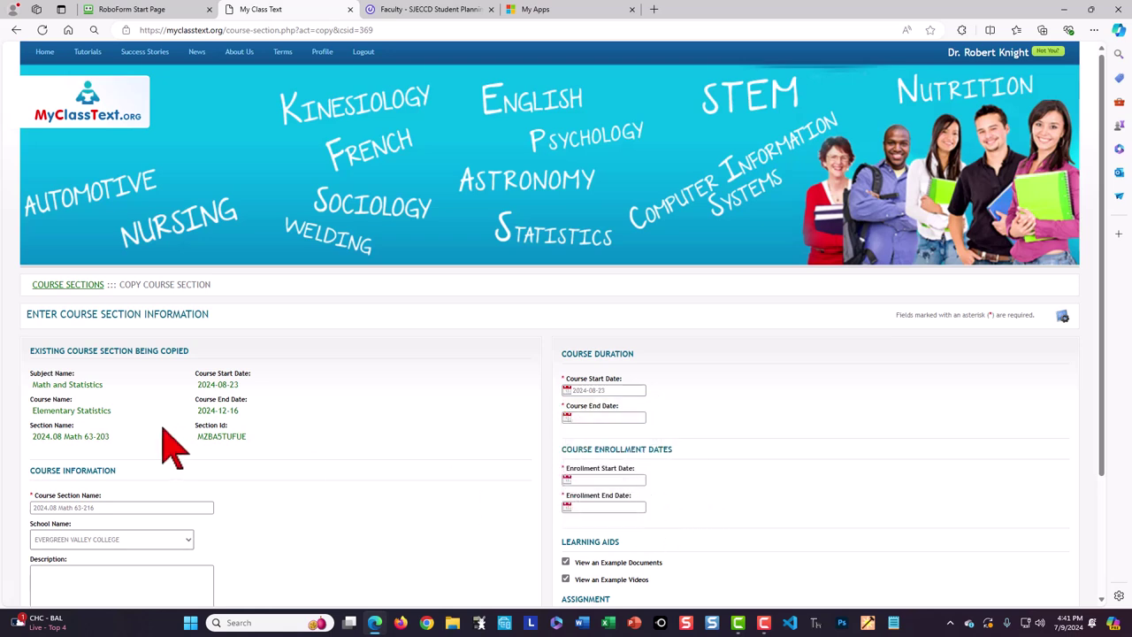
click(608, 417)
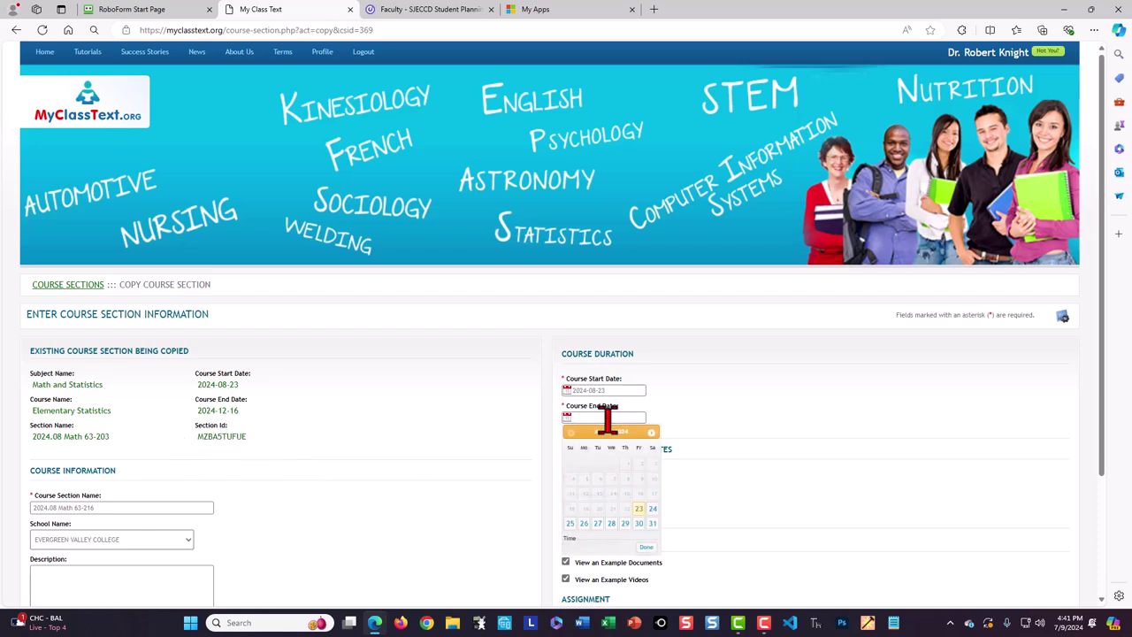
click(652, 431)
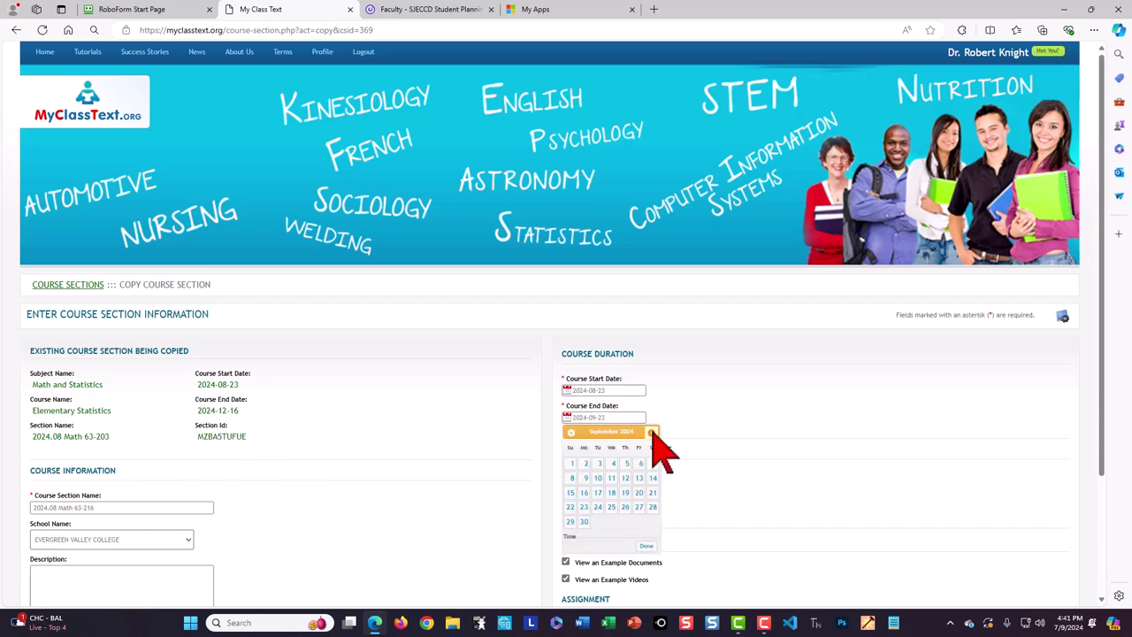
click(651, 431)
click(652, 432)
click(652, 432)
click(584, 491)
click(645, 545)
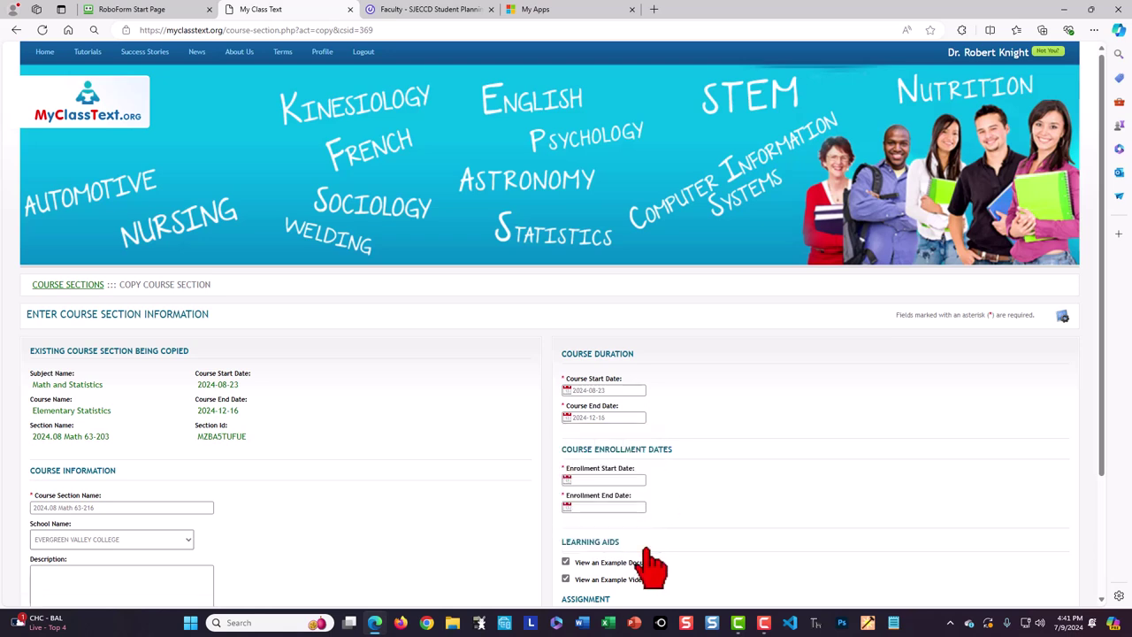
Set the enrollment dates from 2024-08-23 to 2024-09-30
click(614, 478)
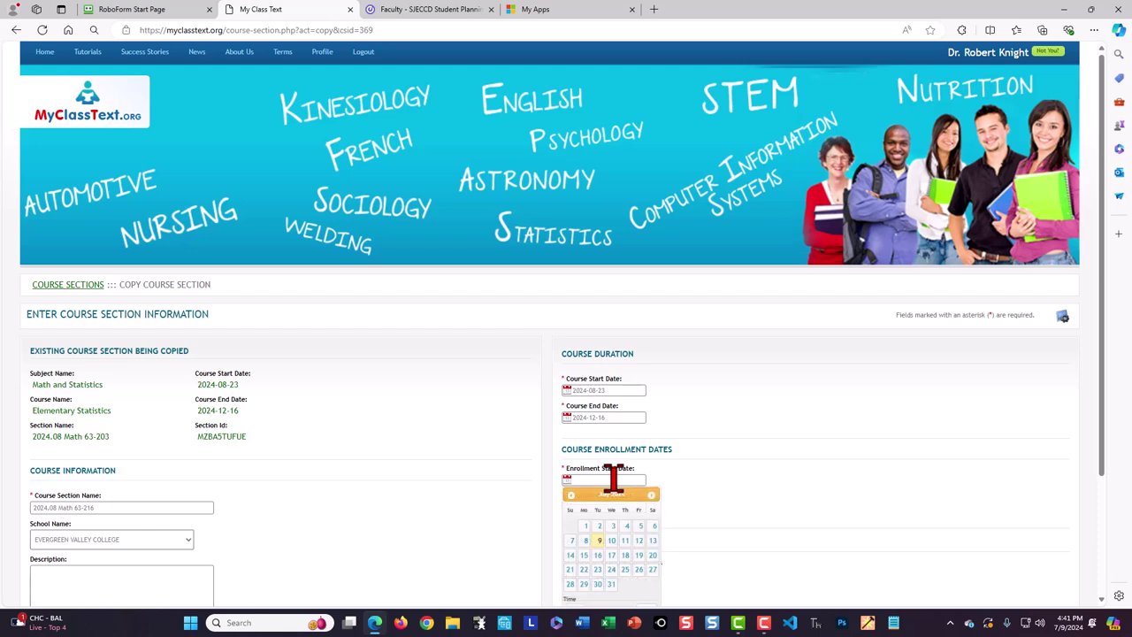
click(652, 495)
text(2024-08-23)
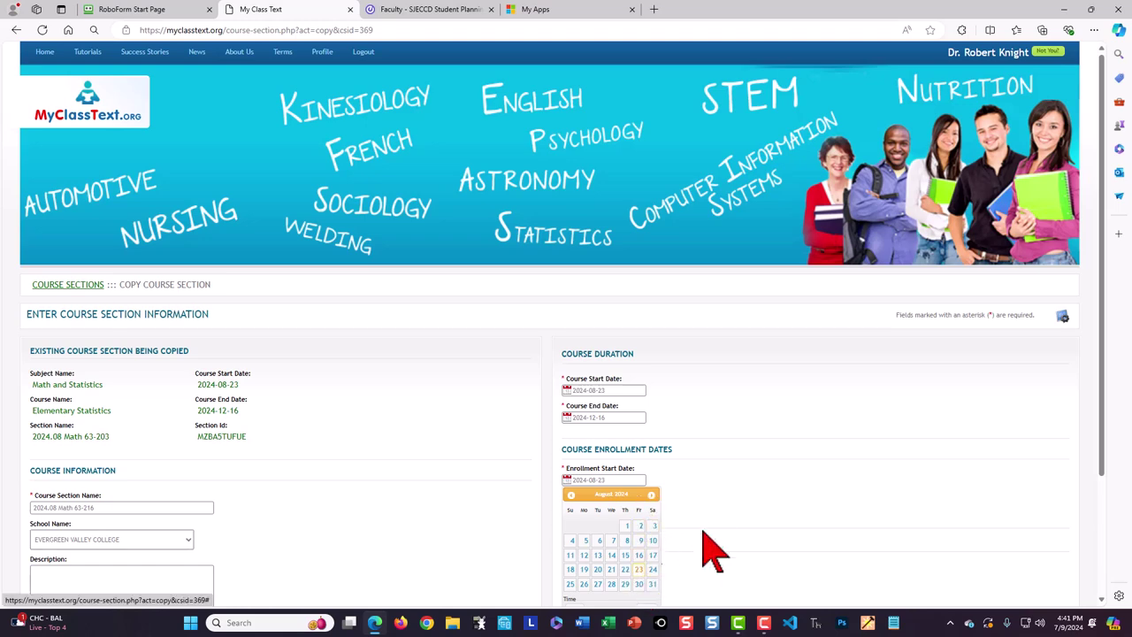
scroll(715, 543, down, 3)
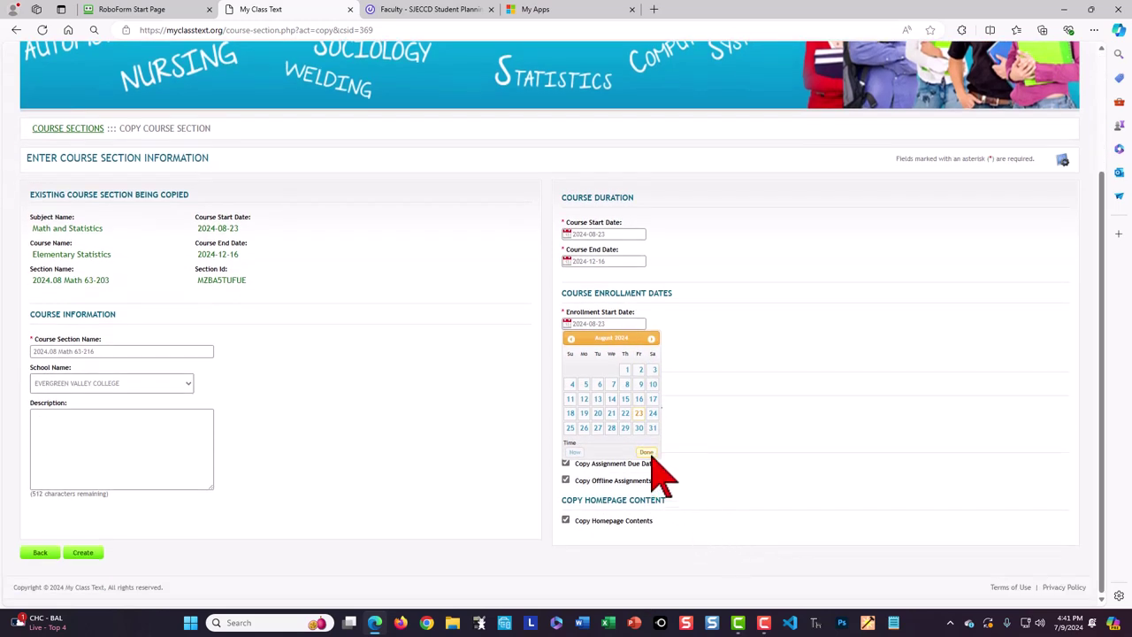
click(647, 452)
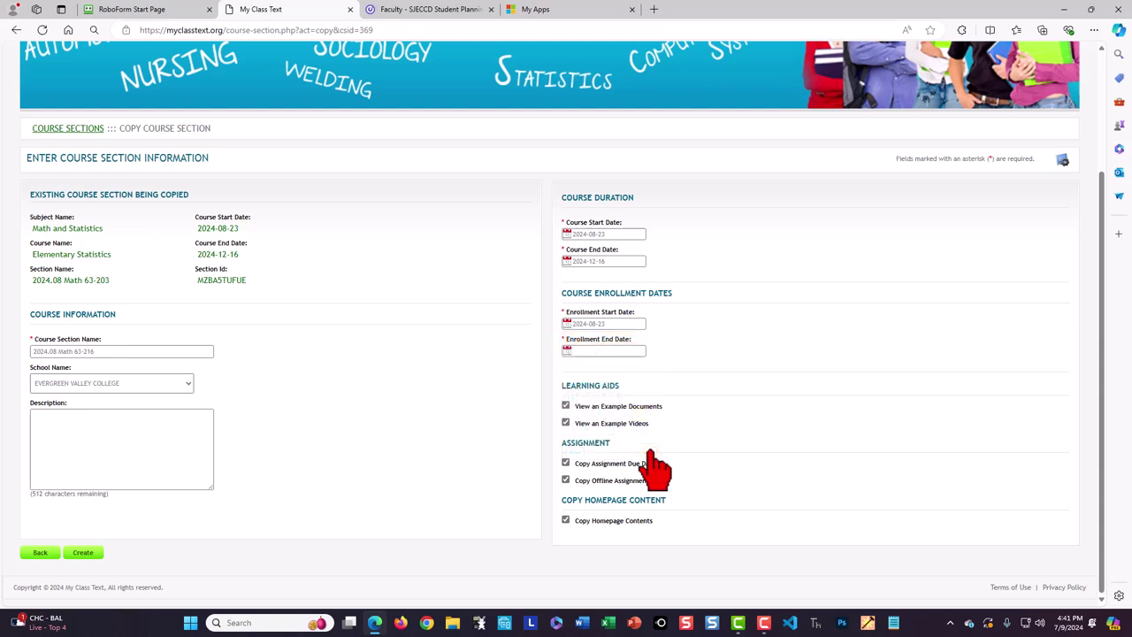
click(610, 350)
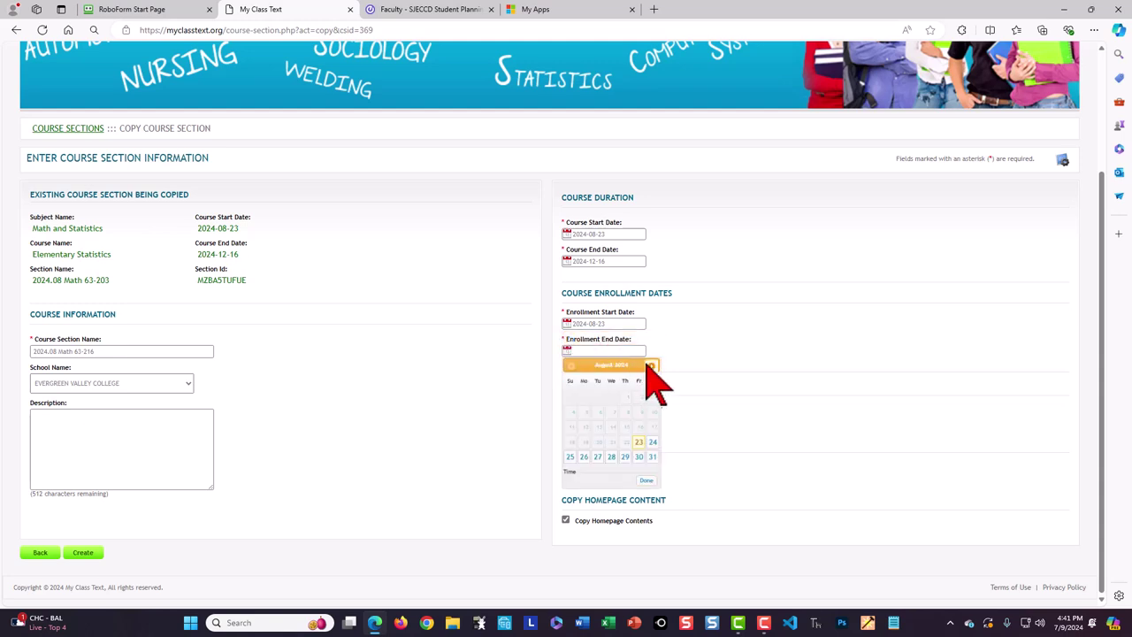
click(651, 365)
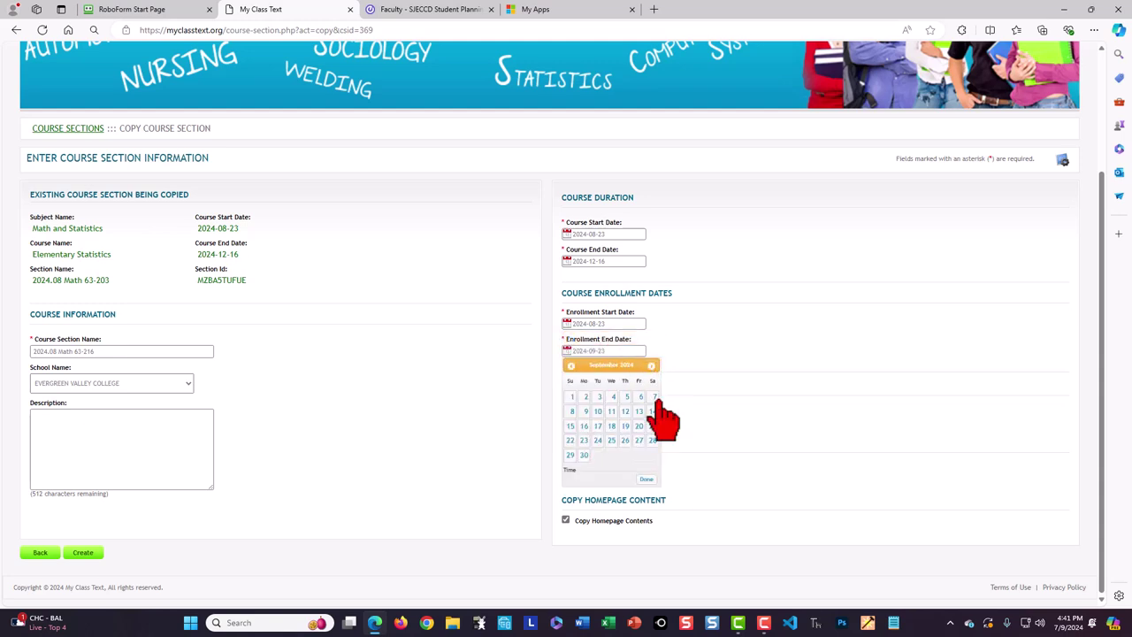
click(584, 454)
click(646, 479)
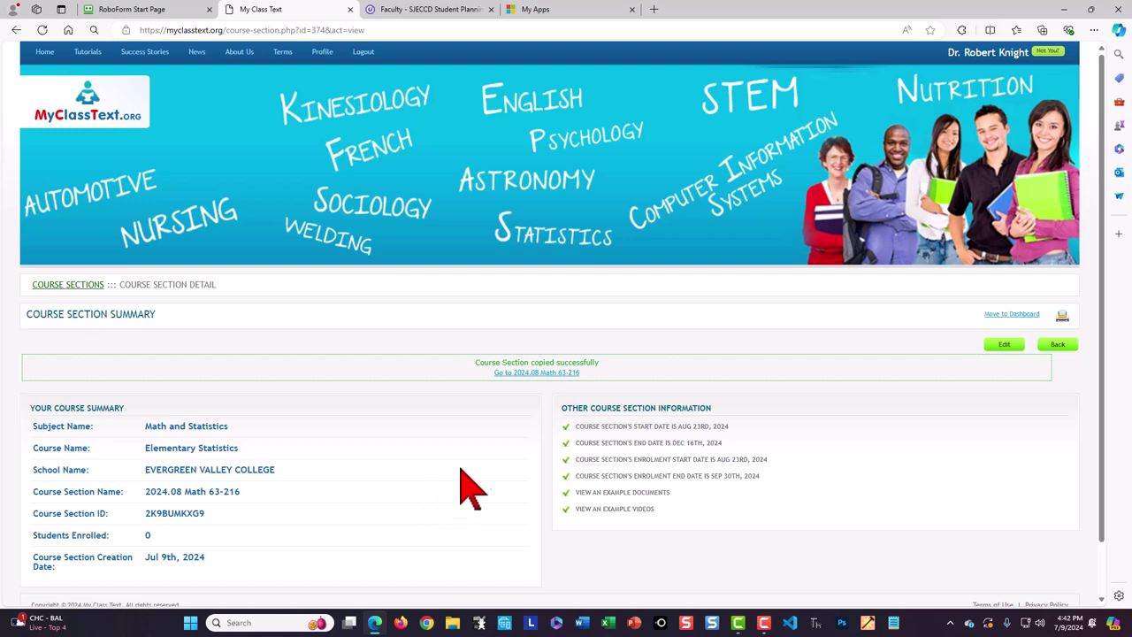
Go to the new 2024.08 Math 63-216 course homepage from the summary page
click(548, 373)
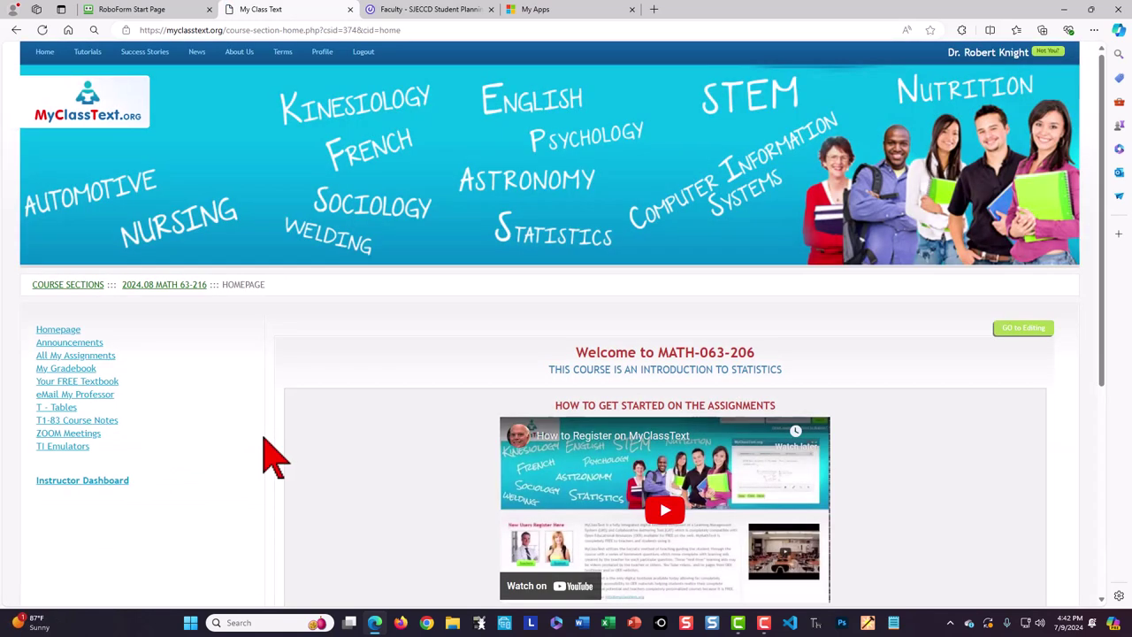
From the Instructor Dashboard, open Manage Assignments' Change Type, Dates & Assign Status page
click(104, 483)
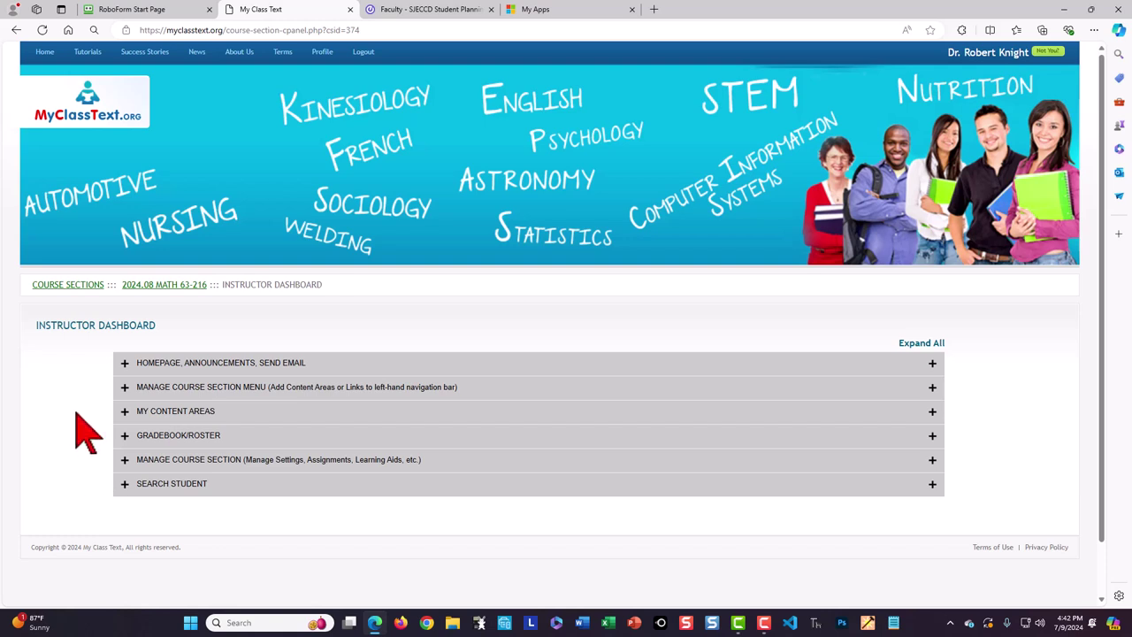
click(166, 466)
scroll(168, 478, down, 1)
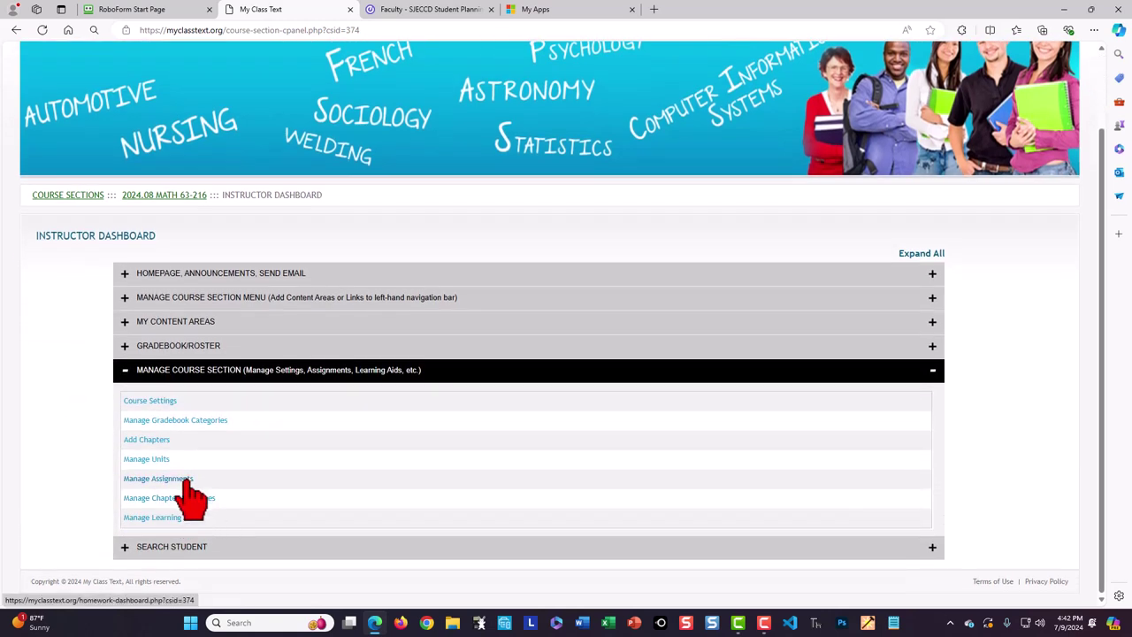
click(184, 479)
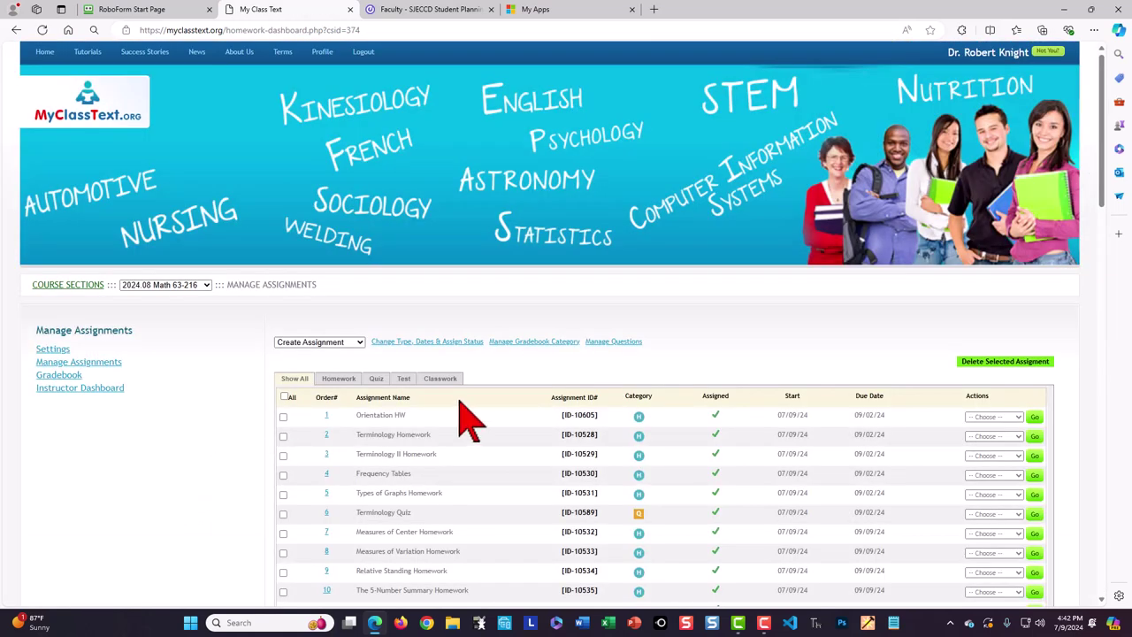
click(440, 341)
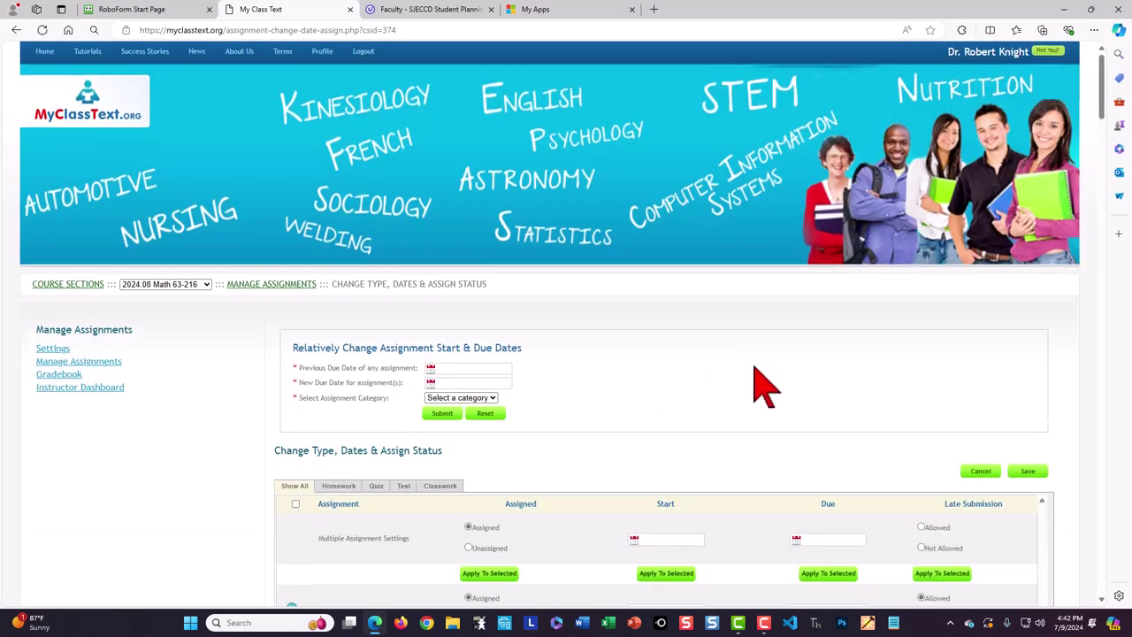
scroll(762, 385, down, 2)
scroll(763, 384, down, 2)
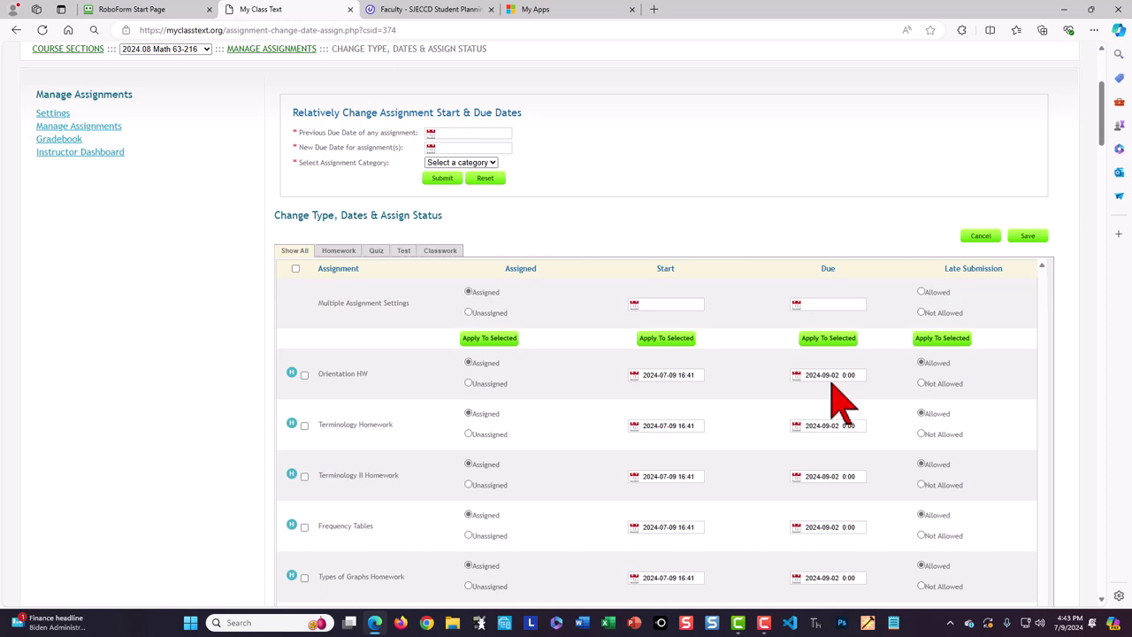
click(439, 254)
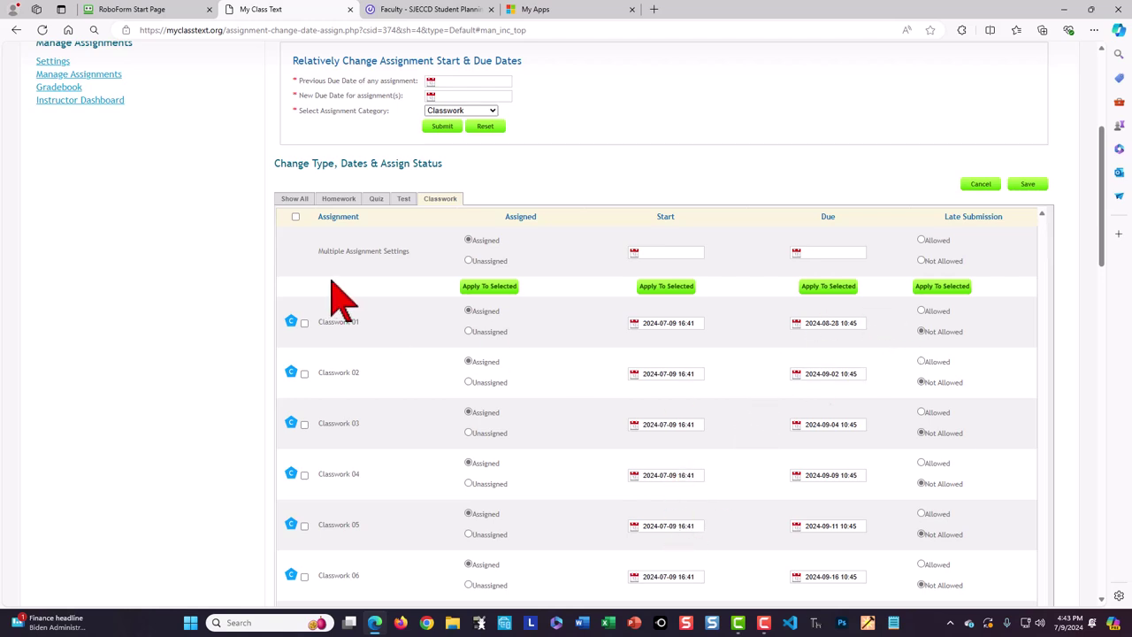
scroll(243, 335, up, 2)
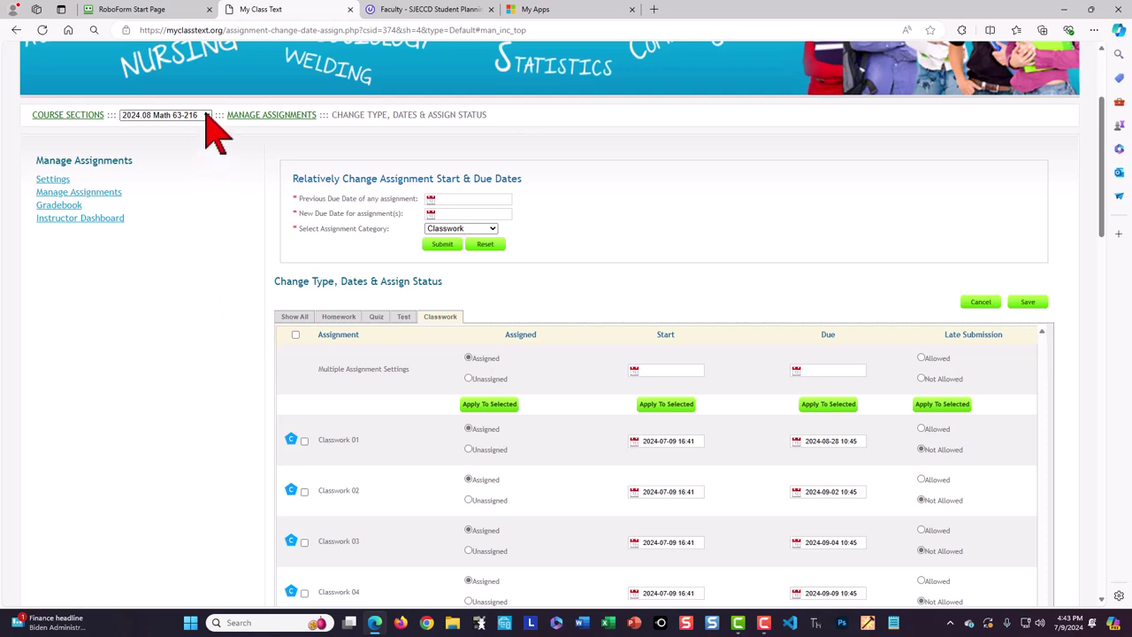
Review 2024.08 Math 63-203's classwork dates, then switch back to 2024.08 Math 63-216
click(206, 116)
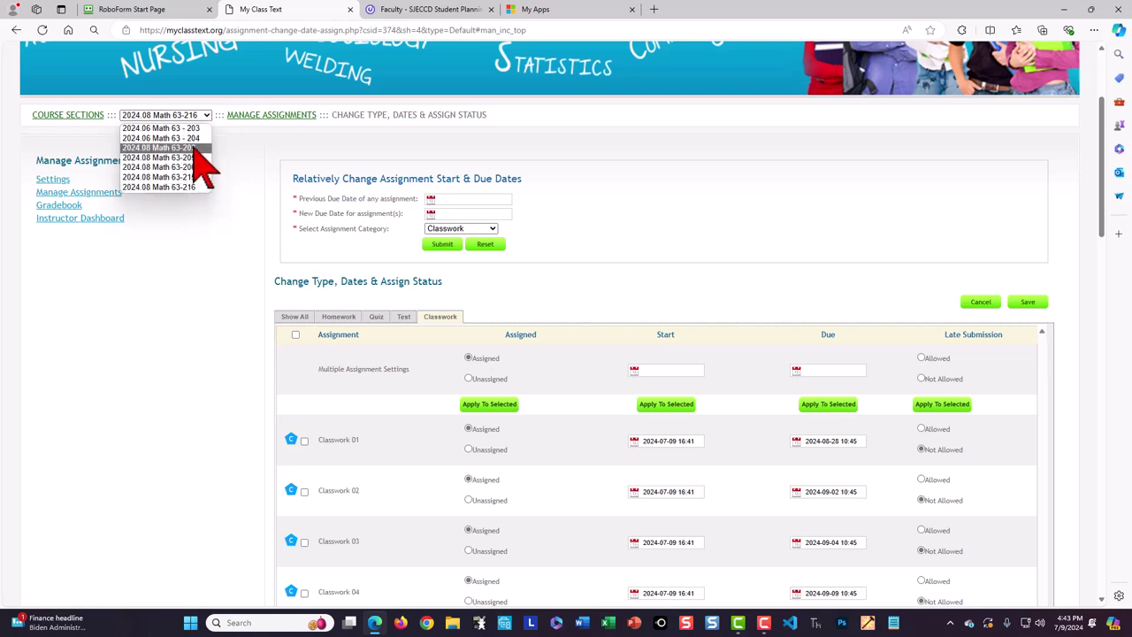
click(192, 147)
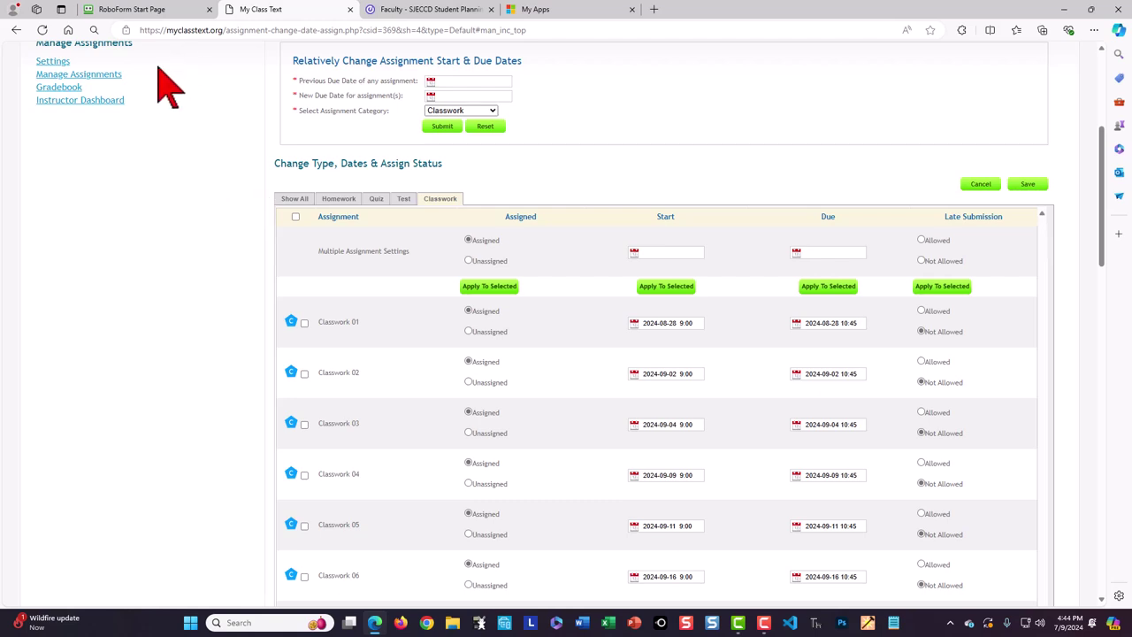
scroll(177, 165, up, 2)
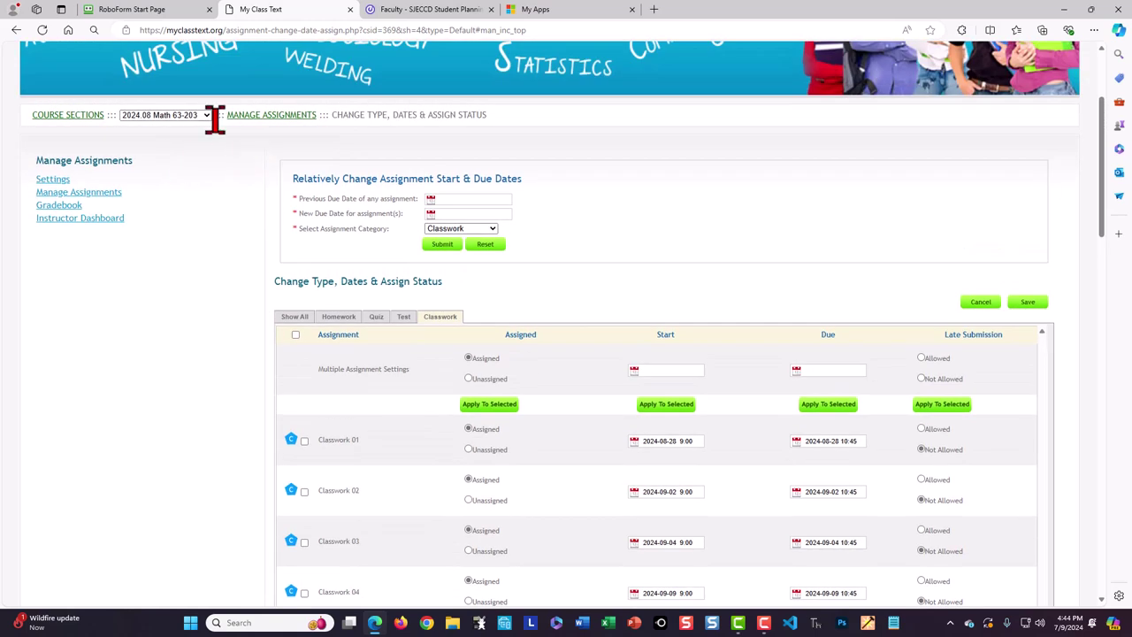
click(205, 116)
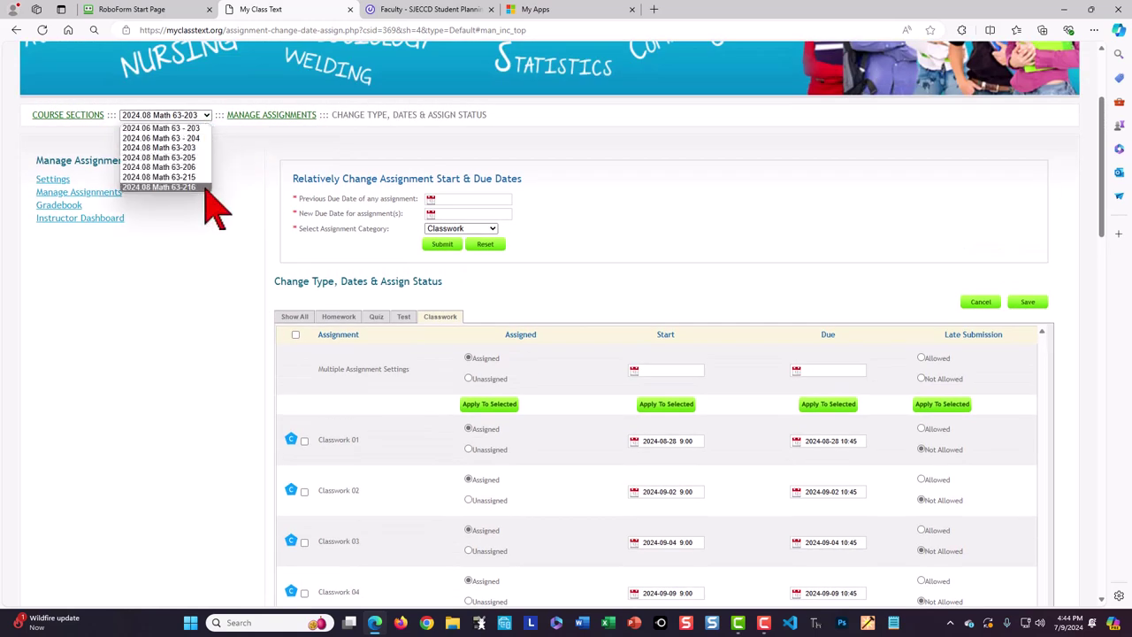
click(205, 187)
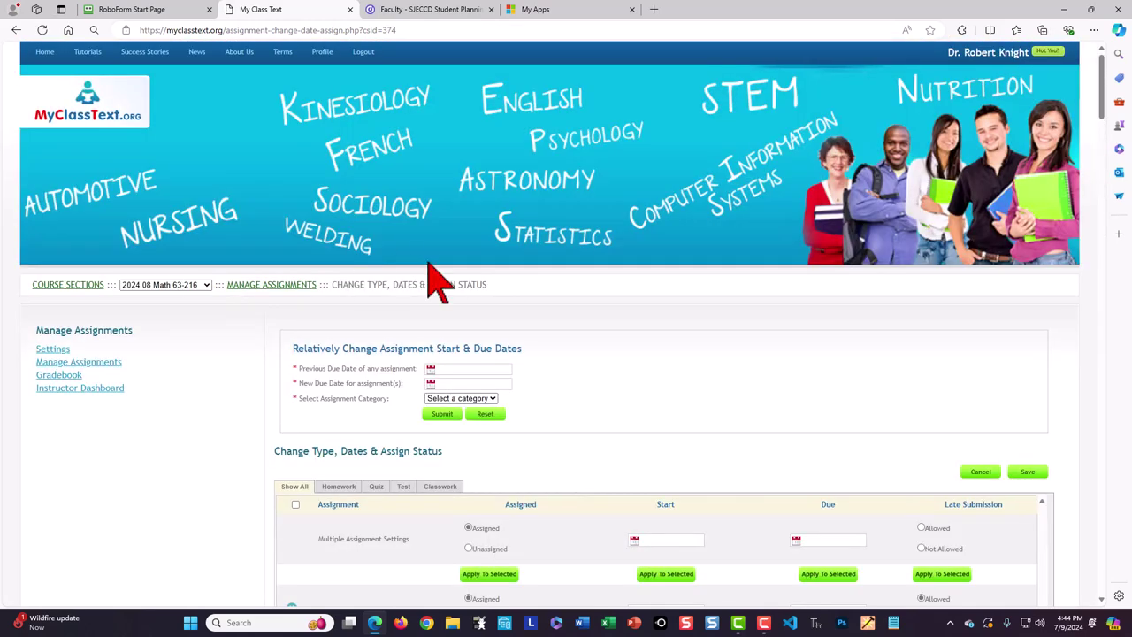
scroll(499, 349, down, 2)
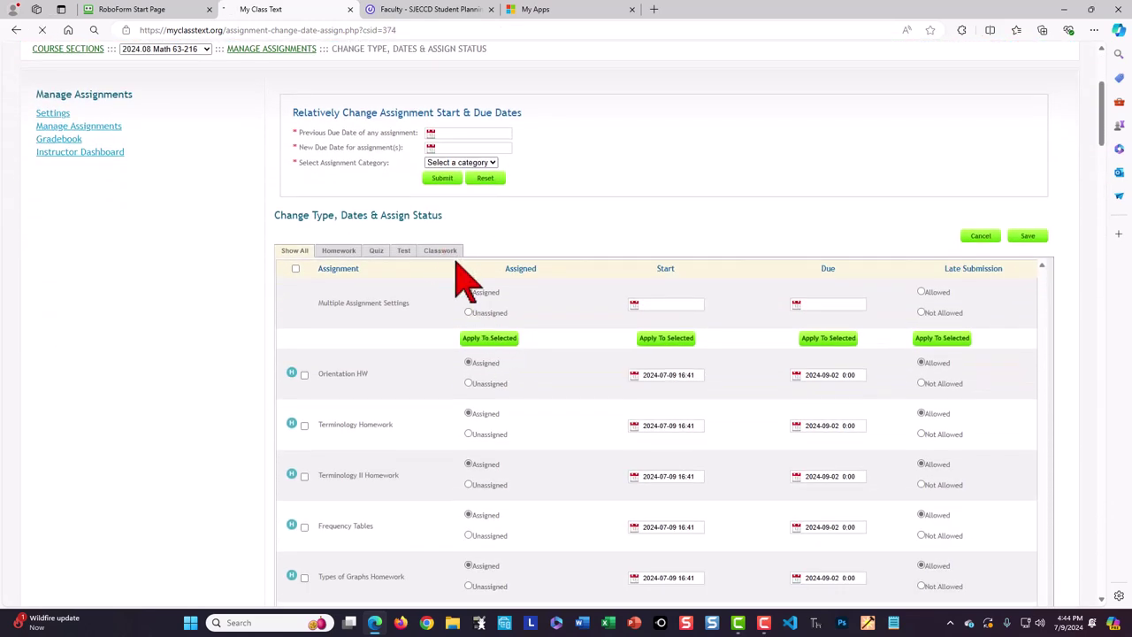
click(458, 253)
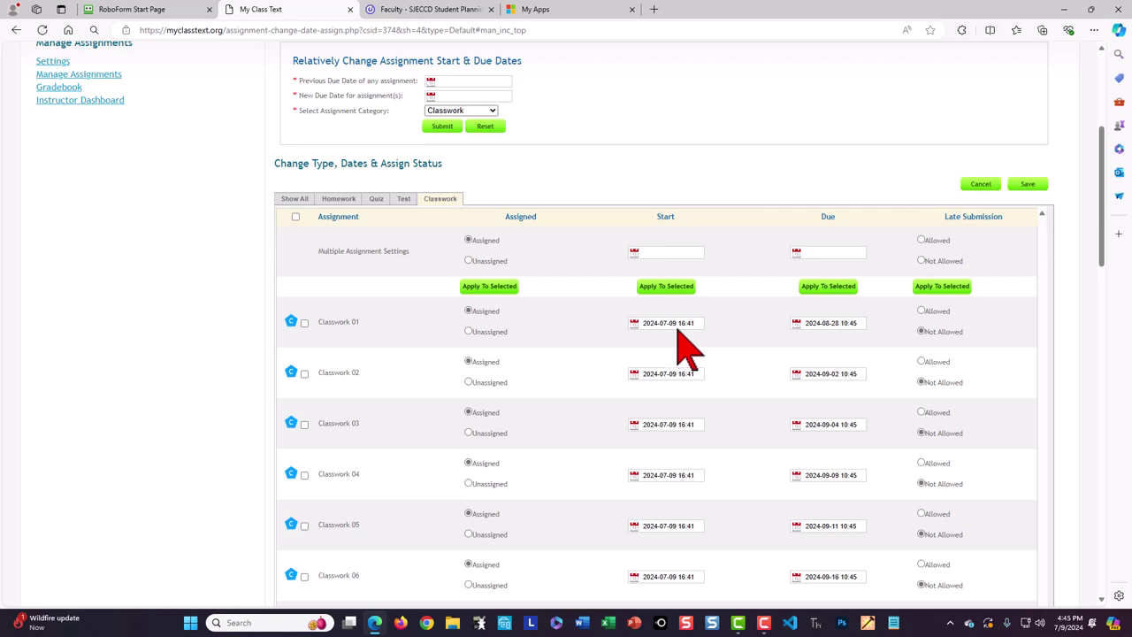
scroll(144, 291, up, 3)
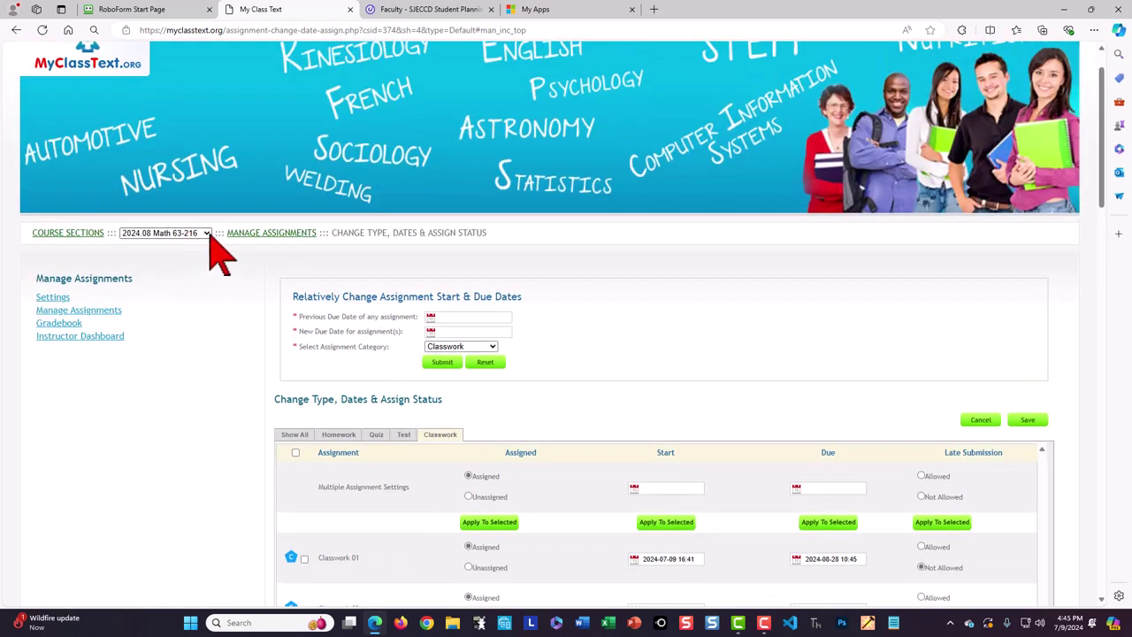
Switch to 2024.08 Math 63-203's classwork and review start dates from 2024-08-28 9:00
click(206, 234)
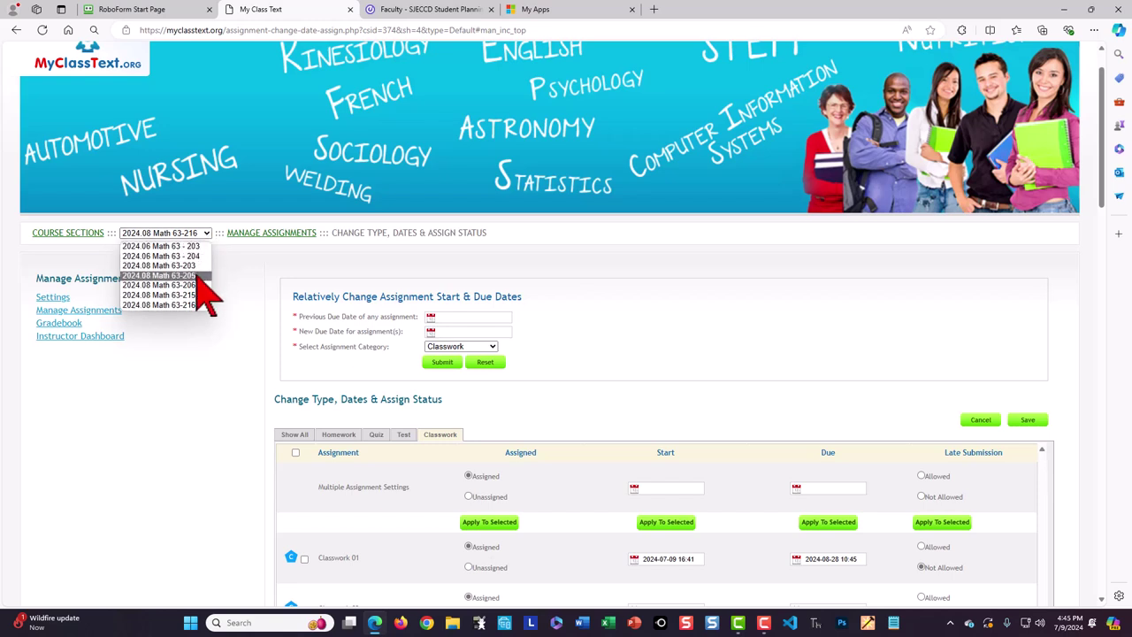
click(196, 267)
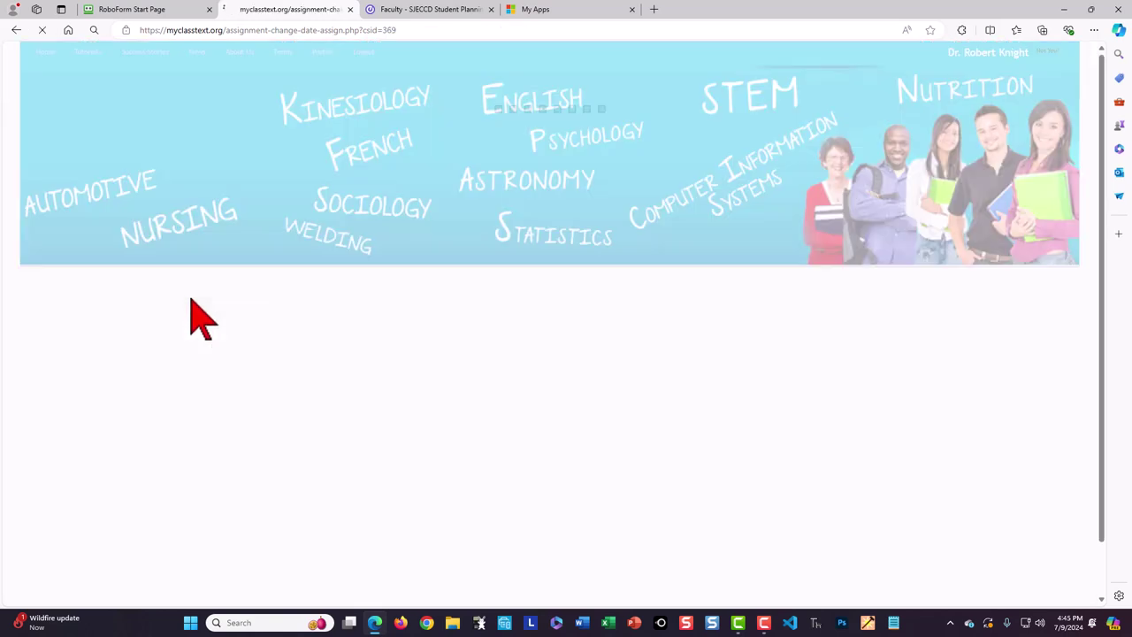
scroll(403, 407, down, 1)
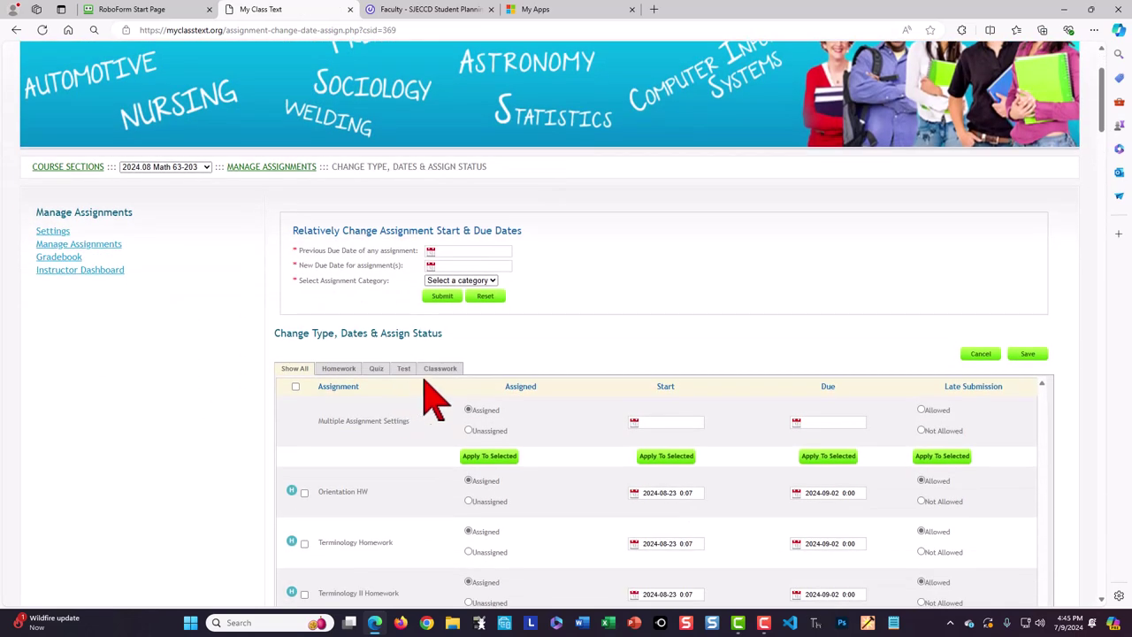
click(443, 369)
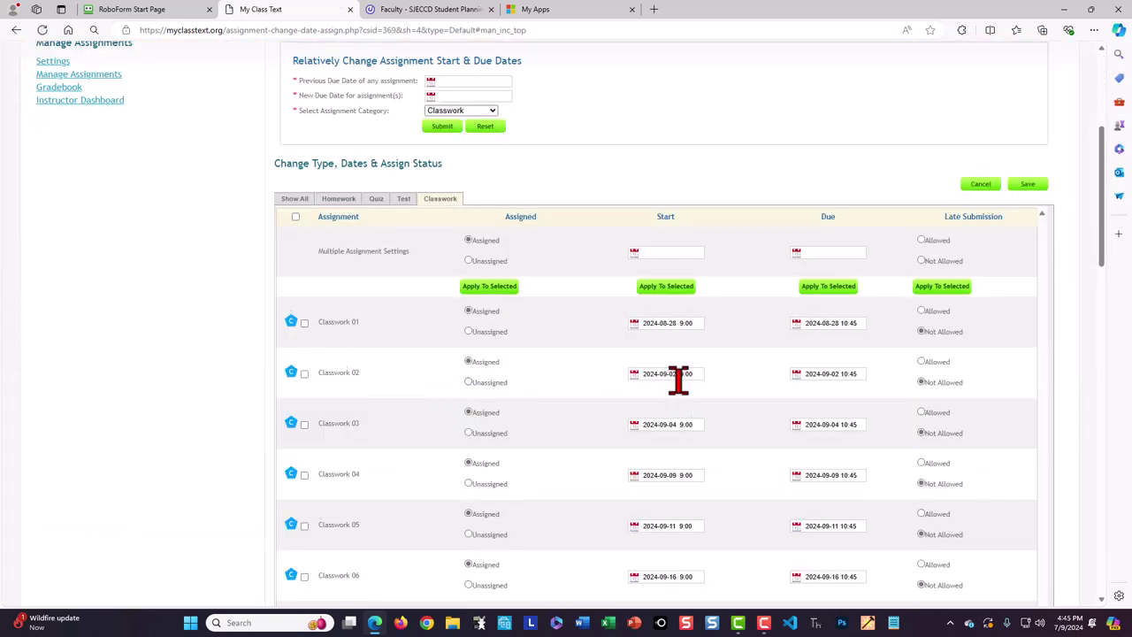
scroll(682, 396, down, 1)
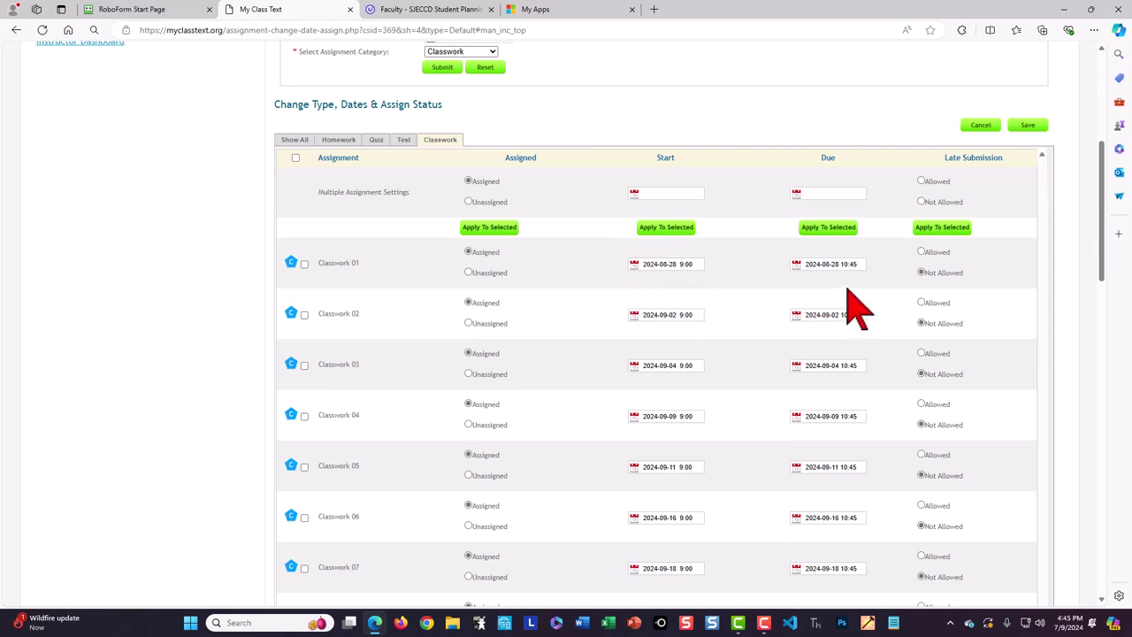
scroll(110, 323, up, 2)
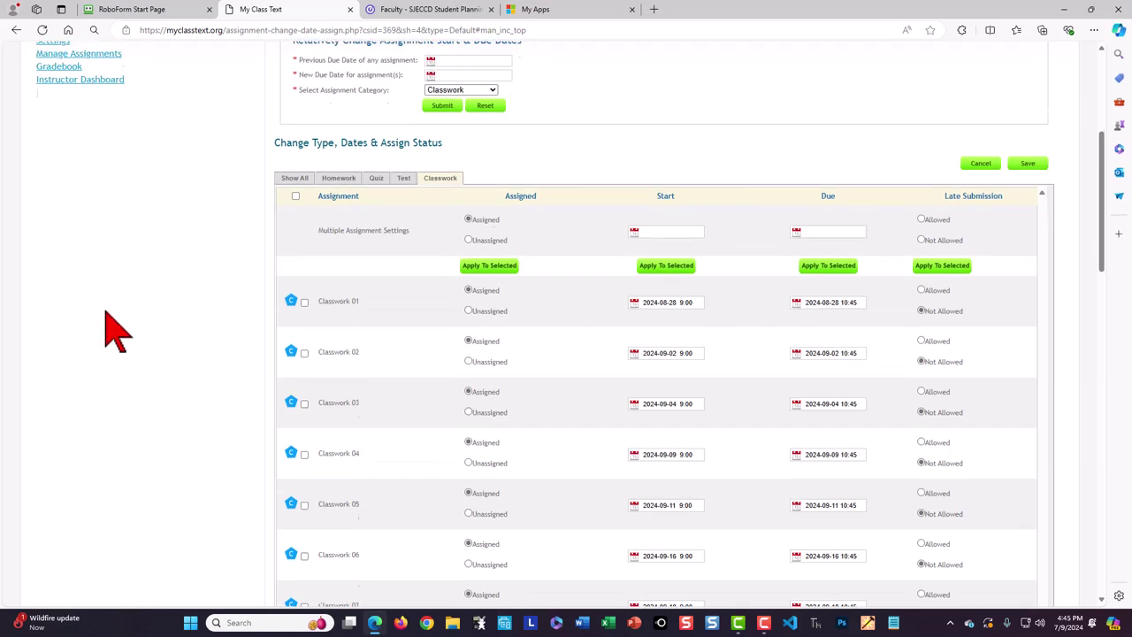
scroll(110, 332, up, 3)
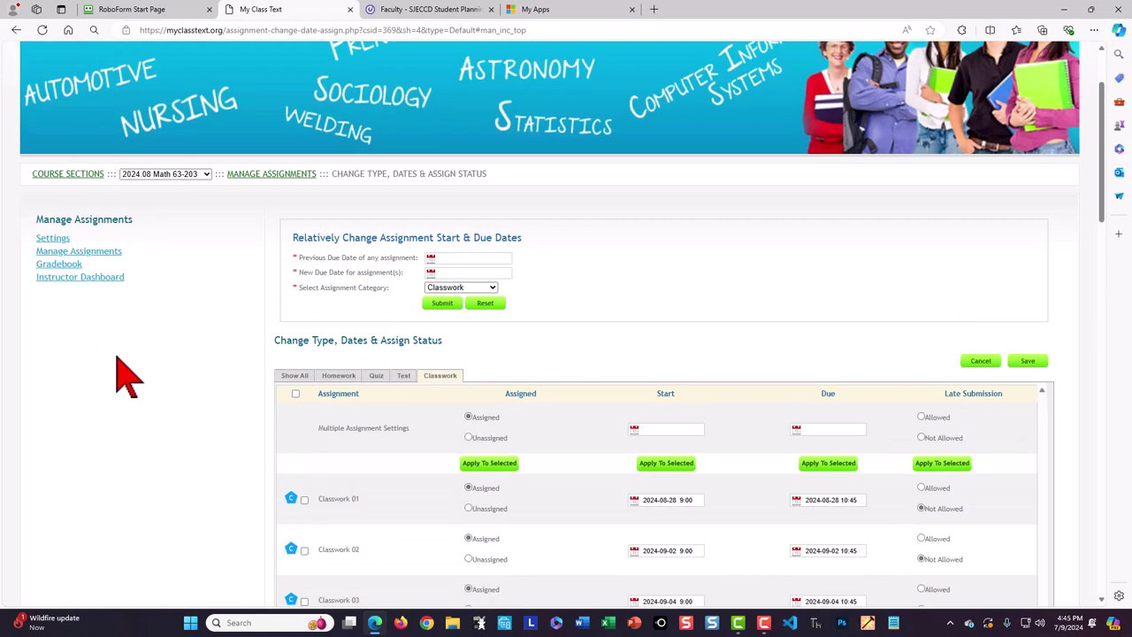